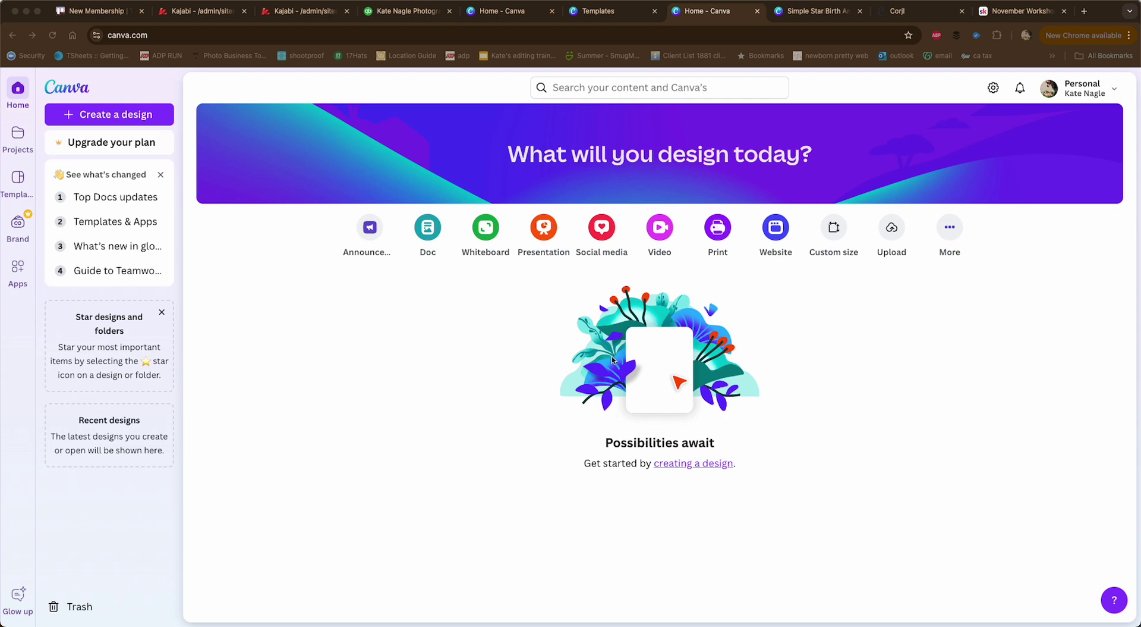
# Search templates for 'birth announcements' and browse the 2,574 results
pyautogui.click(639, 89)
pyautogui.click(641, 89)
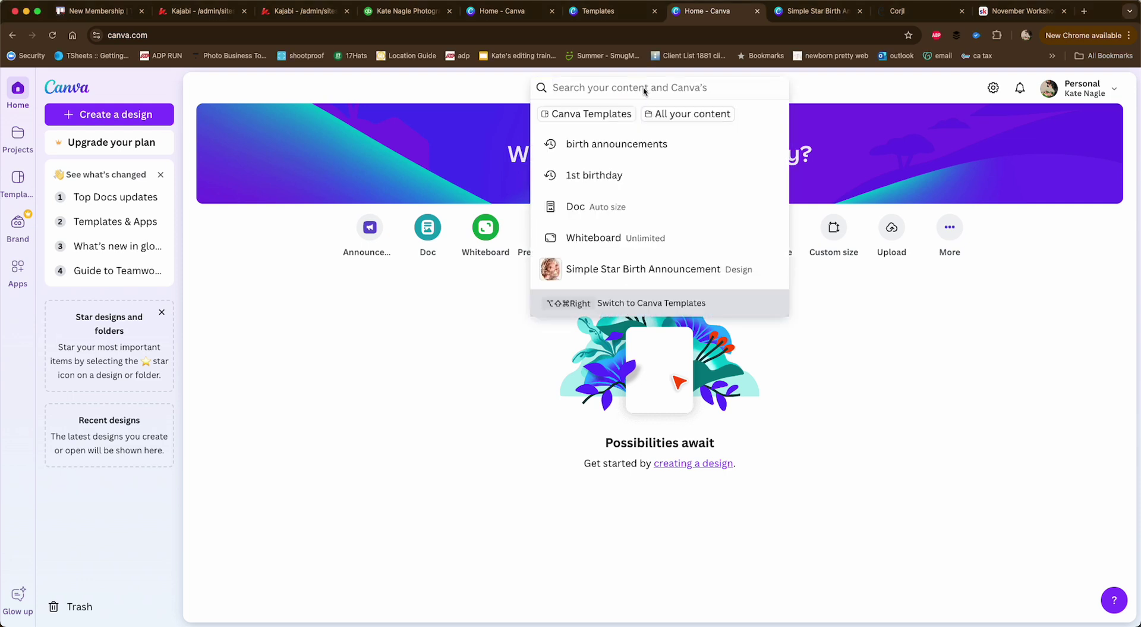
pyautogui.click(598, 145)
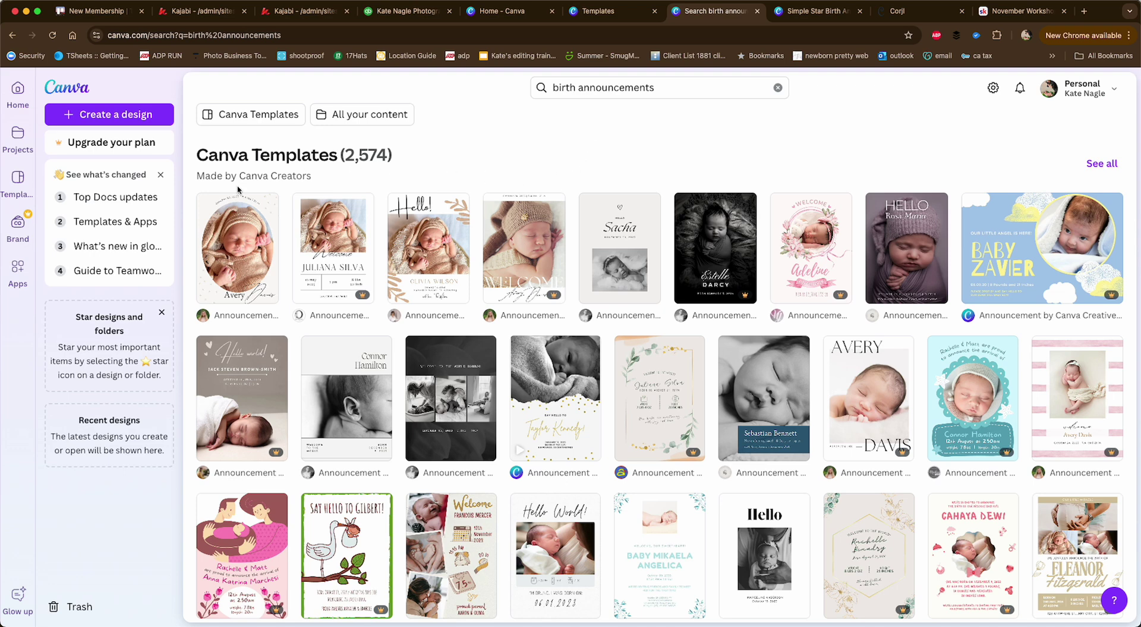
pyautogui.moveTo(220, 268)
pyautogui.scroll(-2, 354, 332)
pyautogui.scroll(-2, 353, 330)
pyautogui.scroll(1, 353, 330)
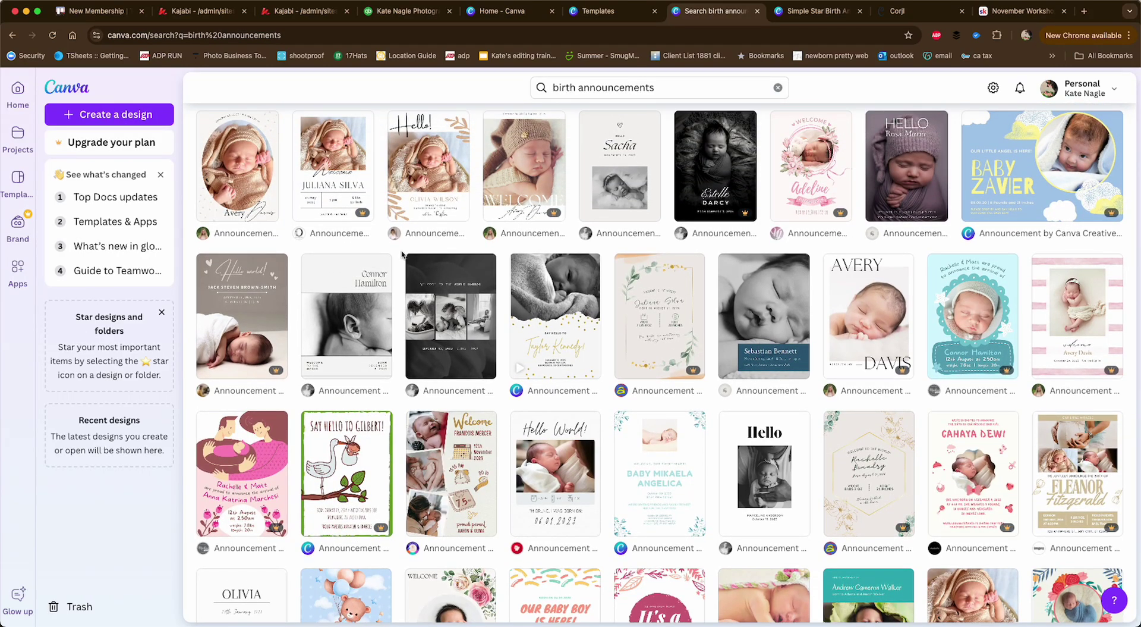
pyautogui.scroll(-1, 416, 268)
pyautogui.scroll(3, 594, 297)
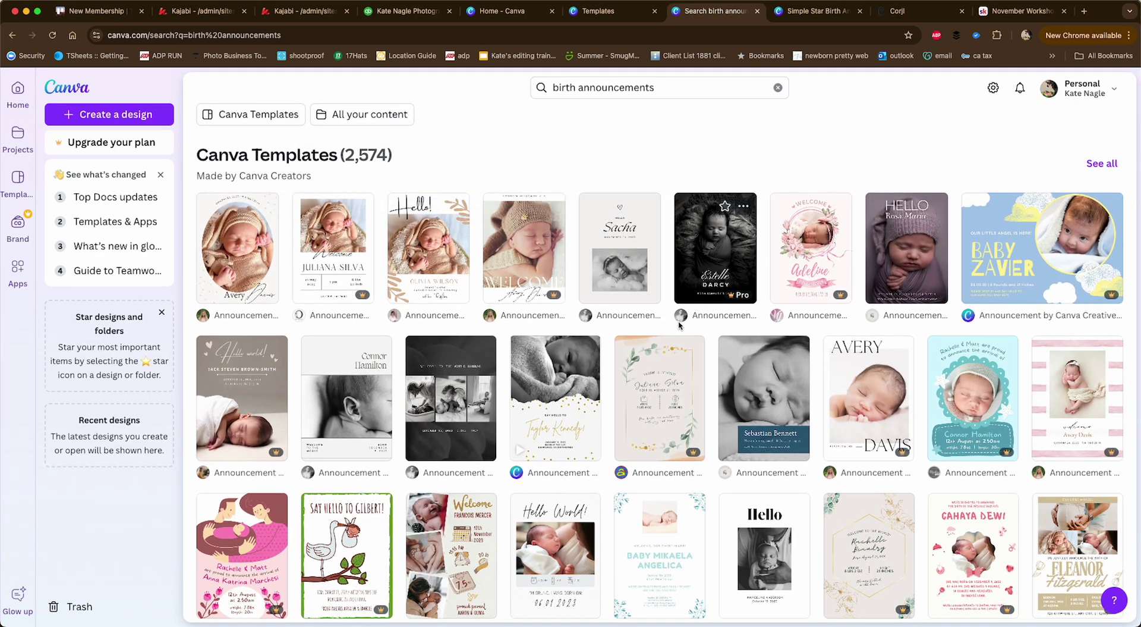
pyautogui.scroll(-5, 680, 324)
pyautogui.scroll(2, 679, 325)
pyautogui.scroll(2, 679, 325)
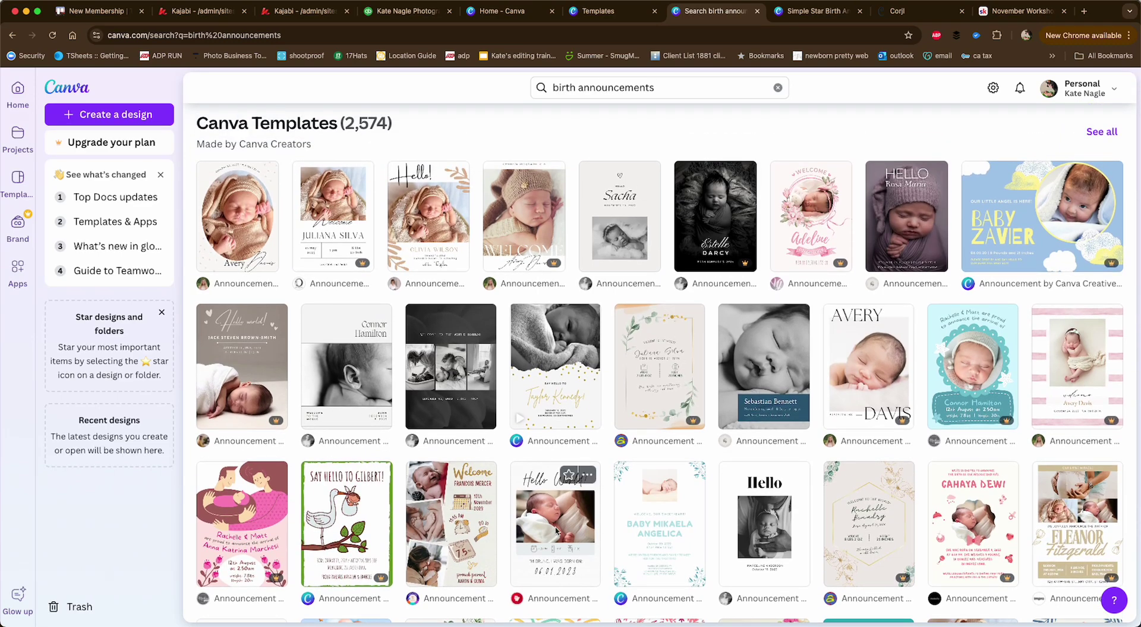
# Customize the Hello World announcement template and select its name-date text and photo group
pyautogui.click(557, 531)
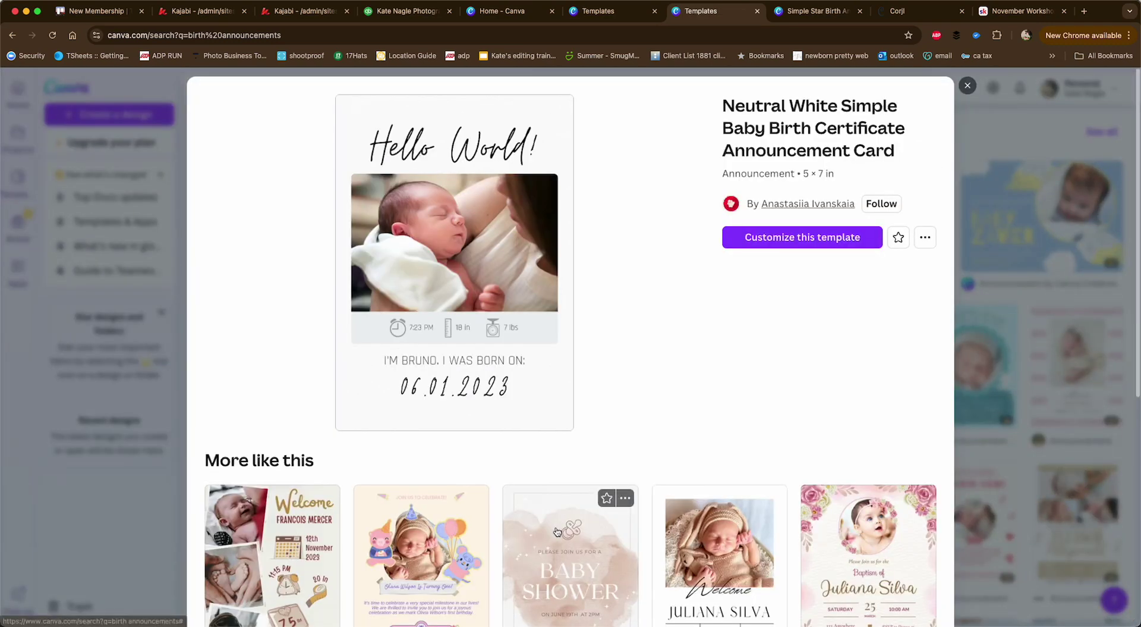
pyautogui.click(773, 243)
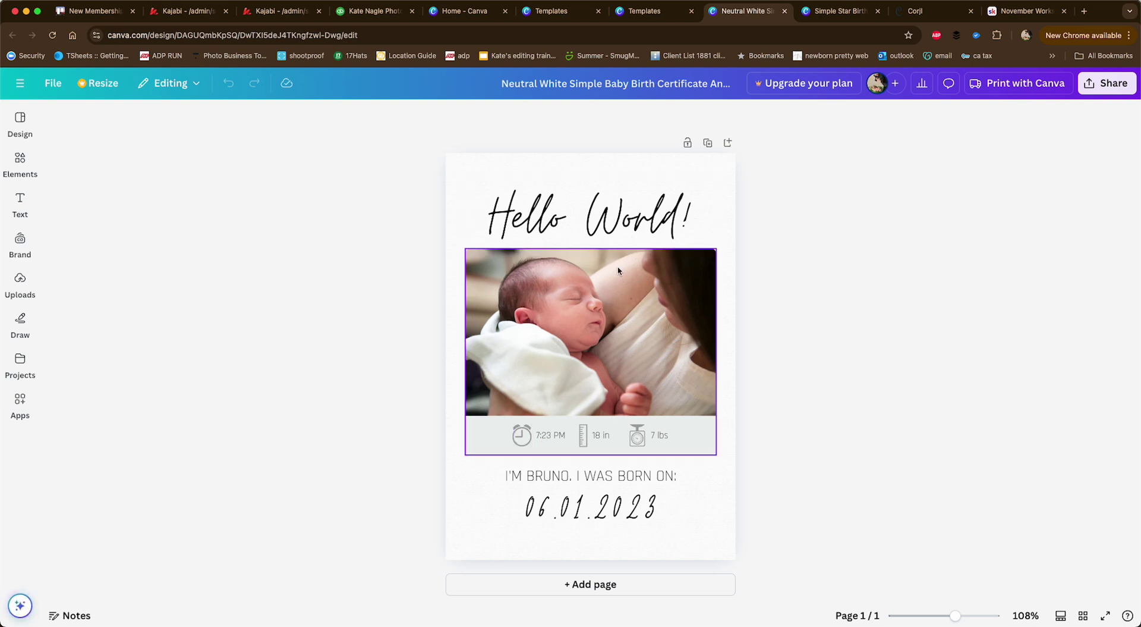
pyautogui.click(637, 518)
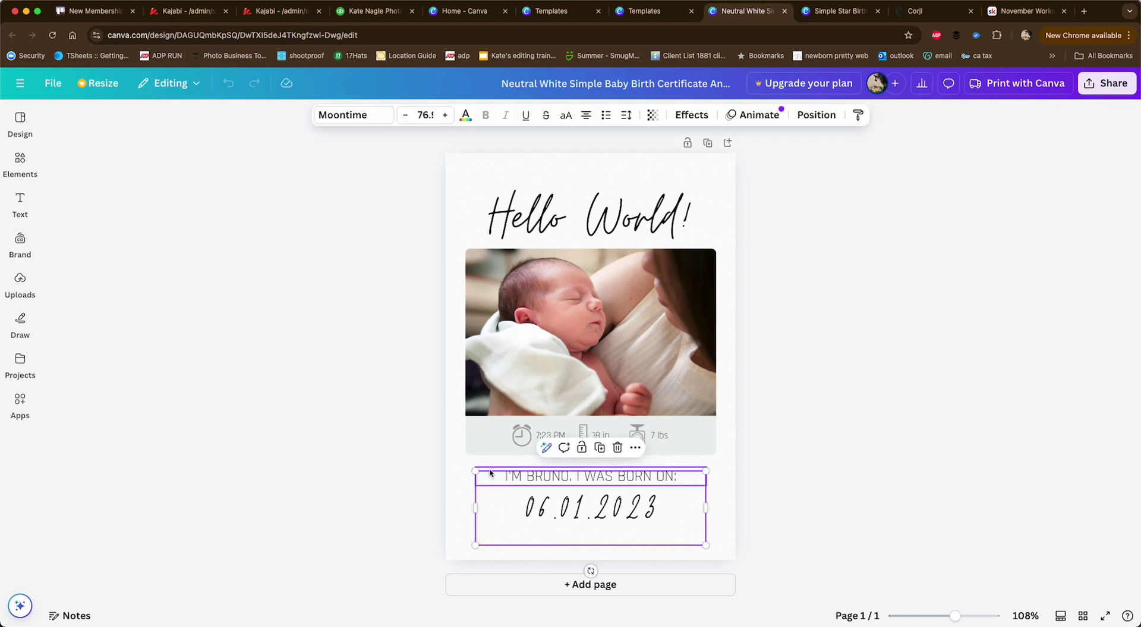
pyautogui.click(523, 433)
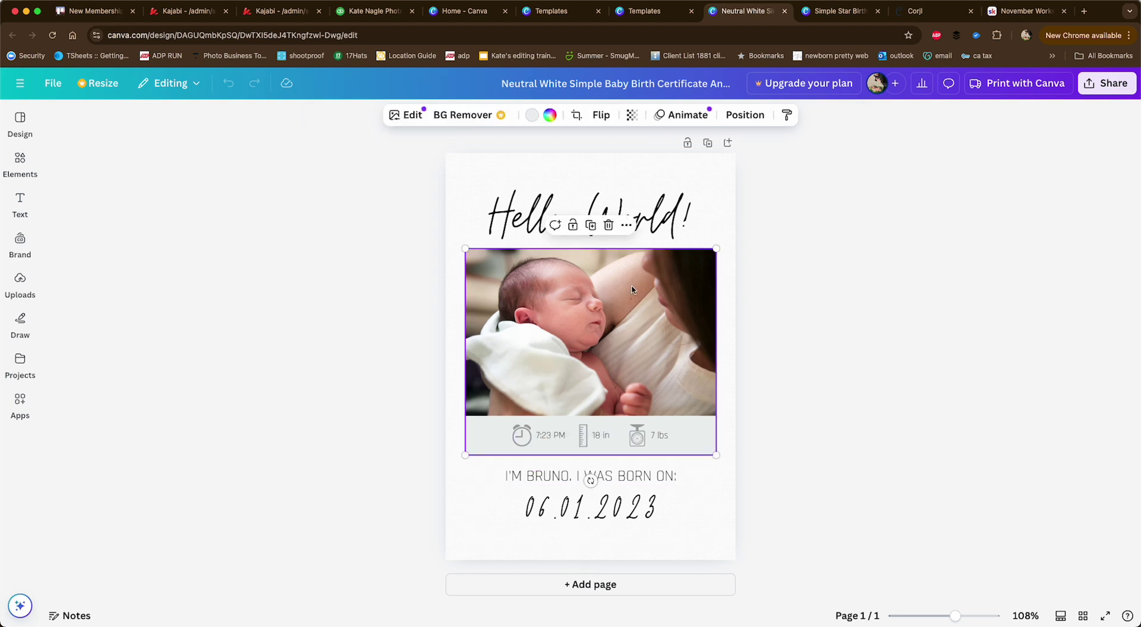
# Drag the uploaded swing baby photo from Uploads into the card's photo frame
pyautogui.click(19, 283)
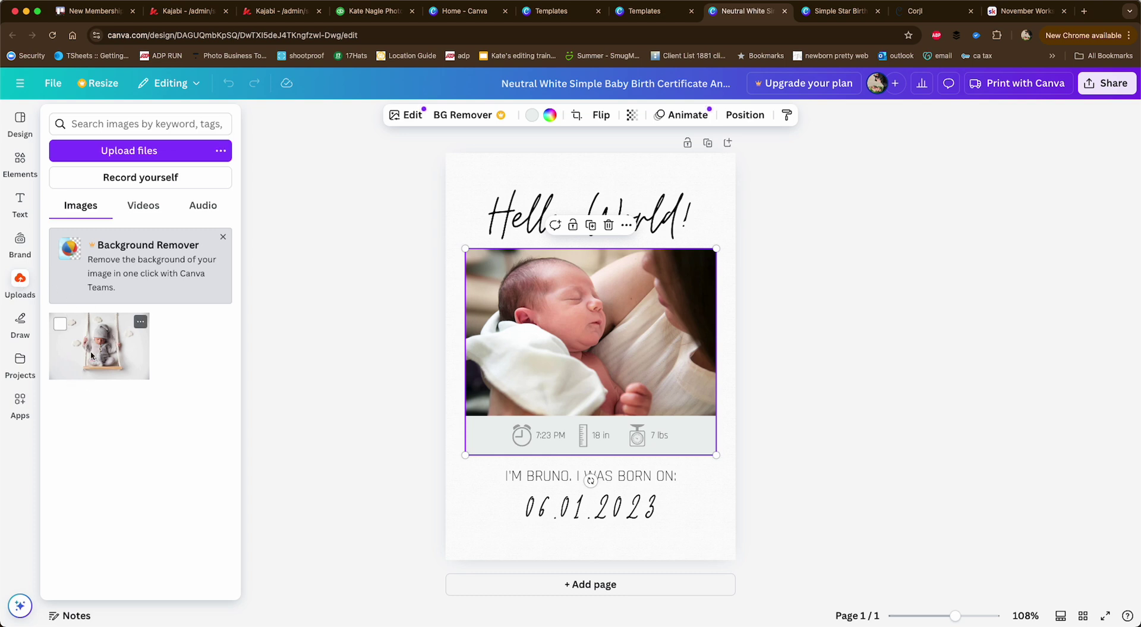
pyautogui.moveTo(92, 346); pyautogui.dragTo(536, 341)
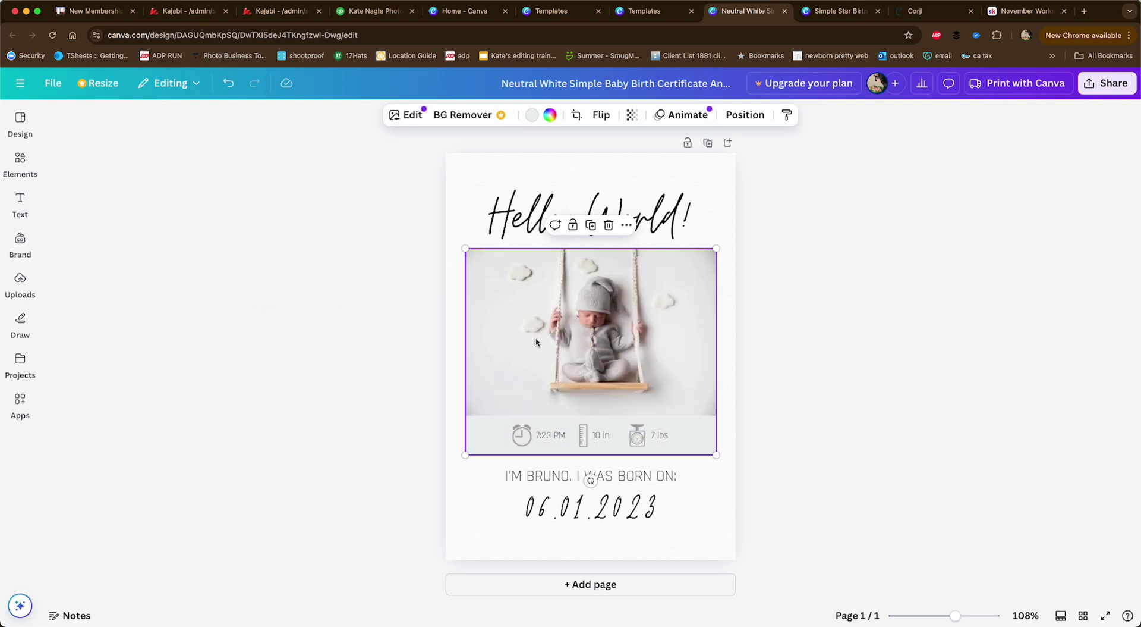
pyautogui.click(725, 431)
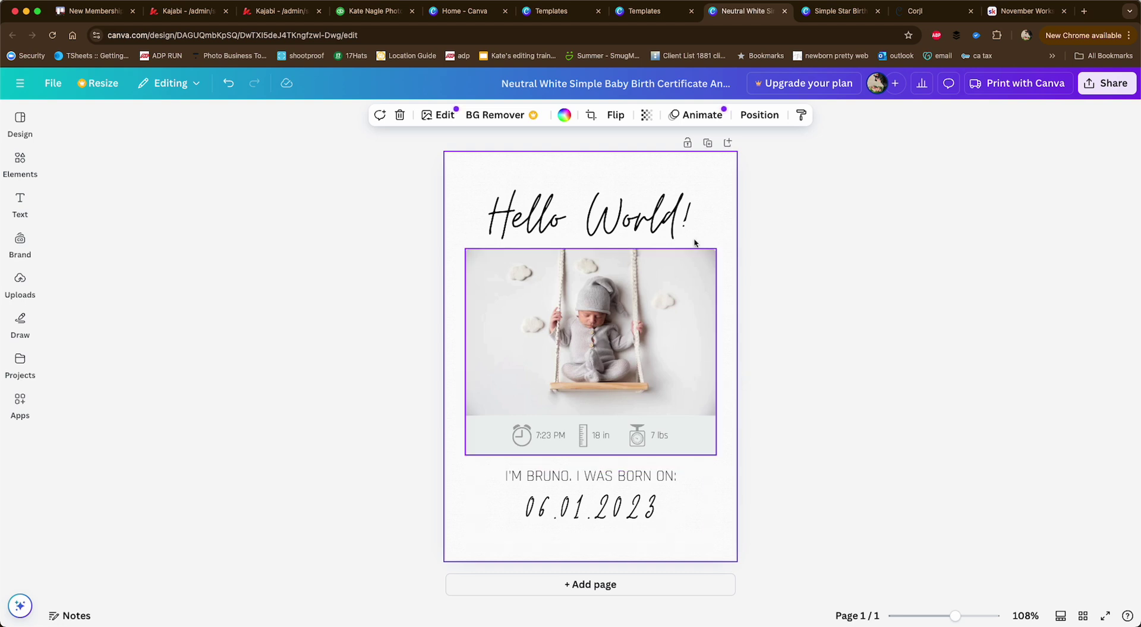
# Change the birth time text from 7:23 PM to 7:00 PM
pyautogui.click(548, 438)
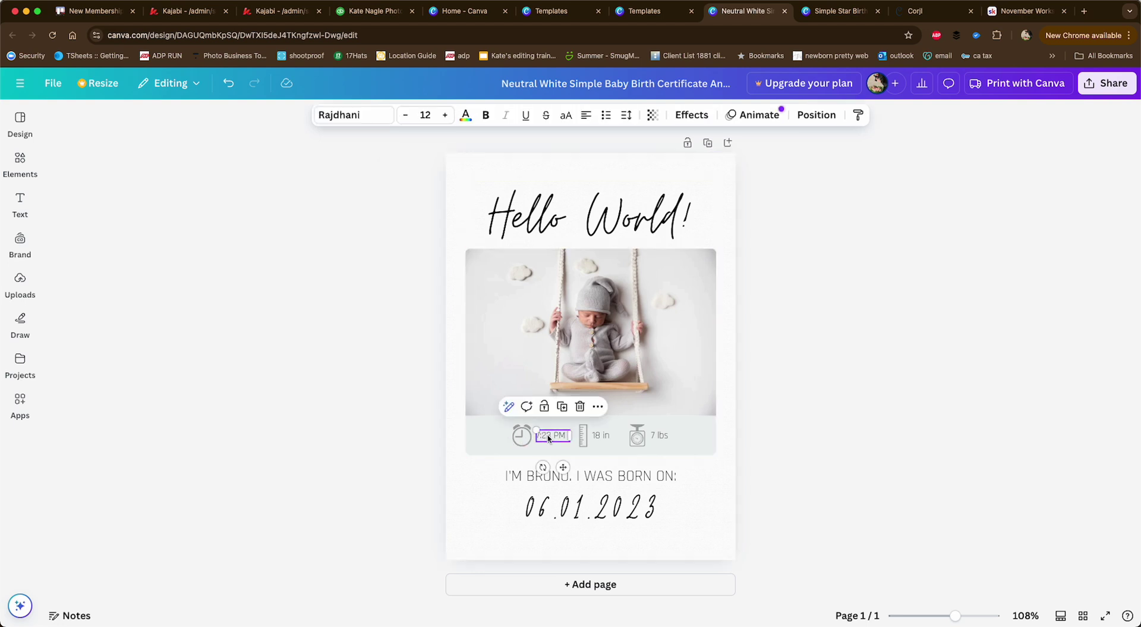
pyautogui.click(549, 437)
pyautogui.click(555, 440)
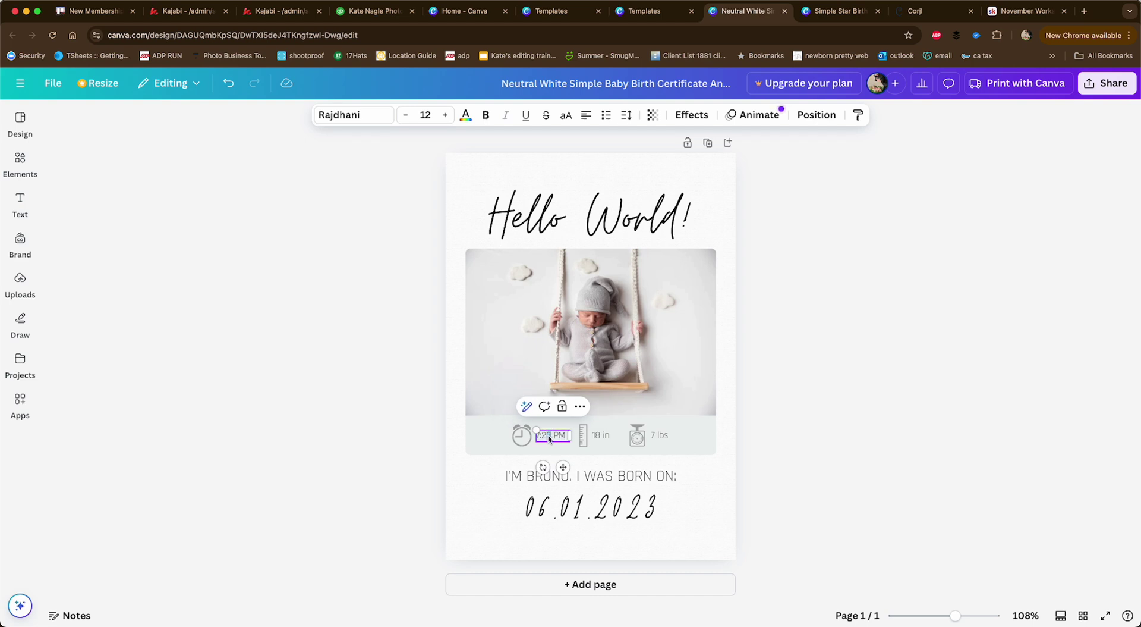
pyautogui.write('00')
# Try Lemon Tuesday on the 06.01.2023 date, then revert it to Moontime
pyautogui.click(649, 508)
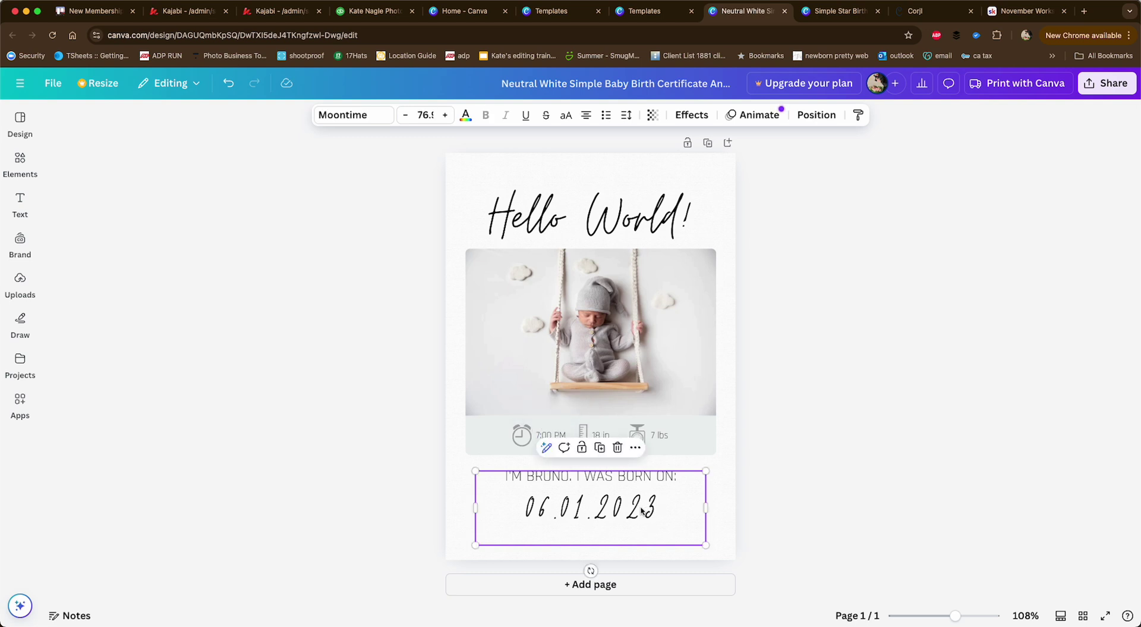
pyautogui.doubleClick(641, 509)
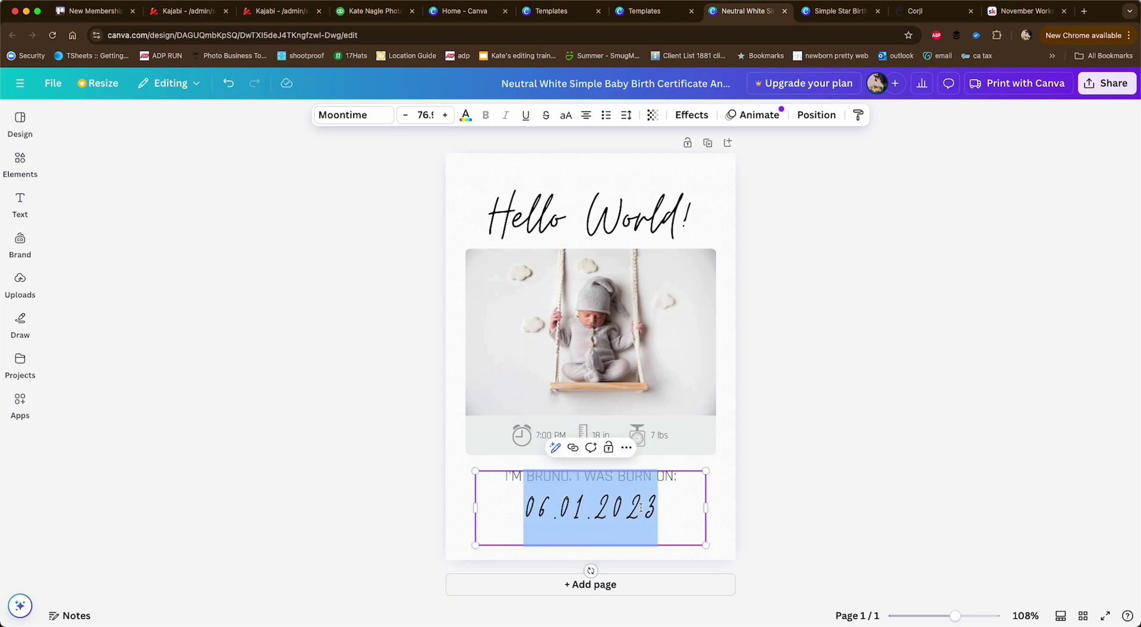
pyautogui.click(325, 119)
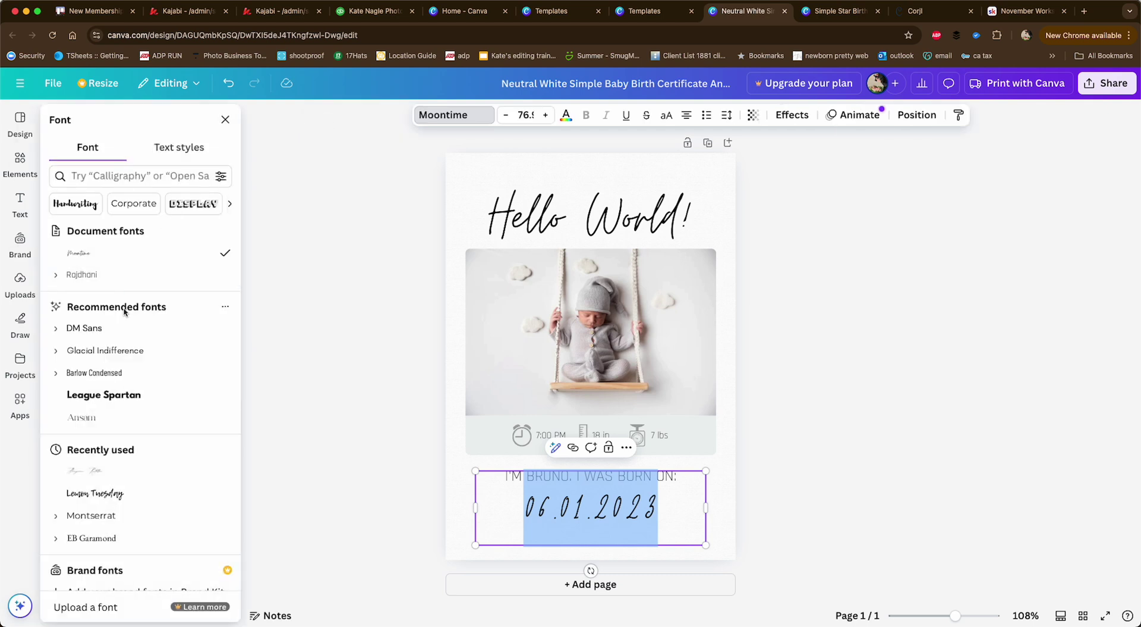
pyautogui.scroll(-4, 164, 467)
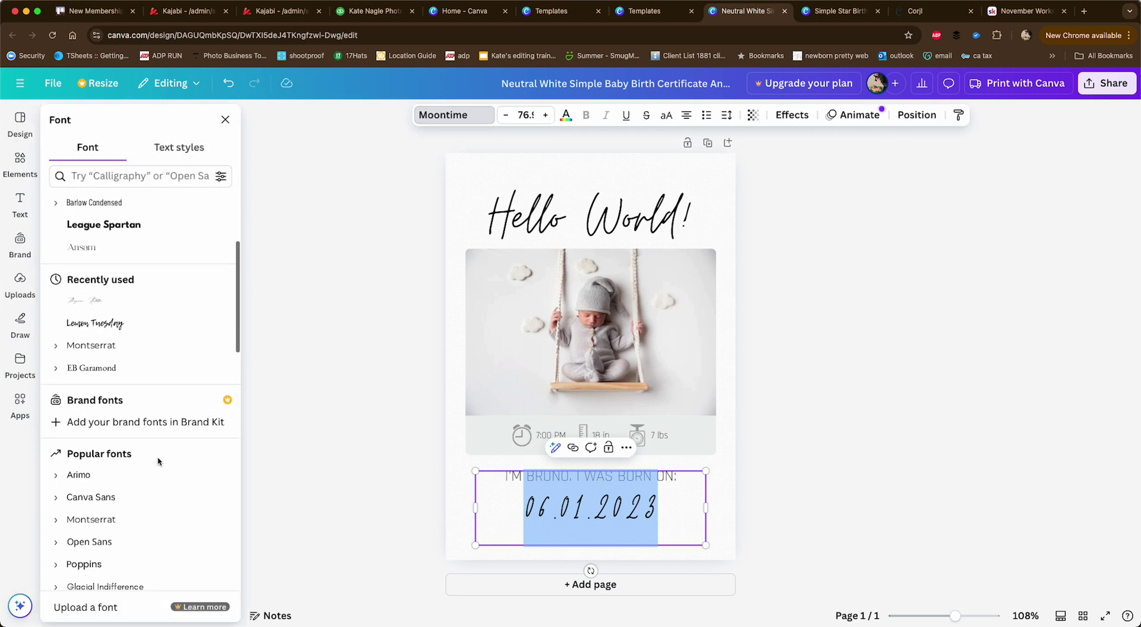
pyautogui.click(93, 390)
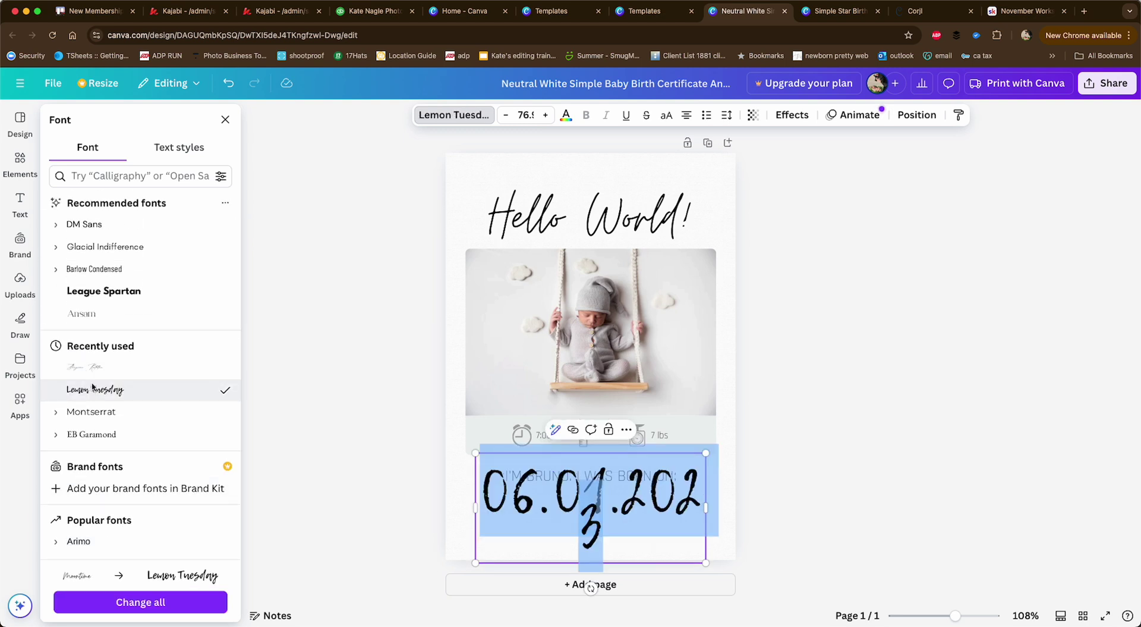
pyautogui.scroll(4, 96, 357)
pyautogui.click(83, 252)
pyautogui.press('Escape')
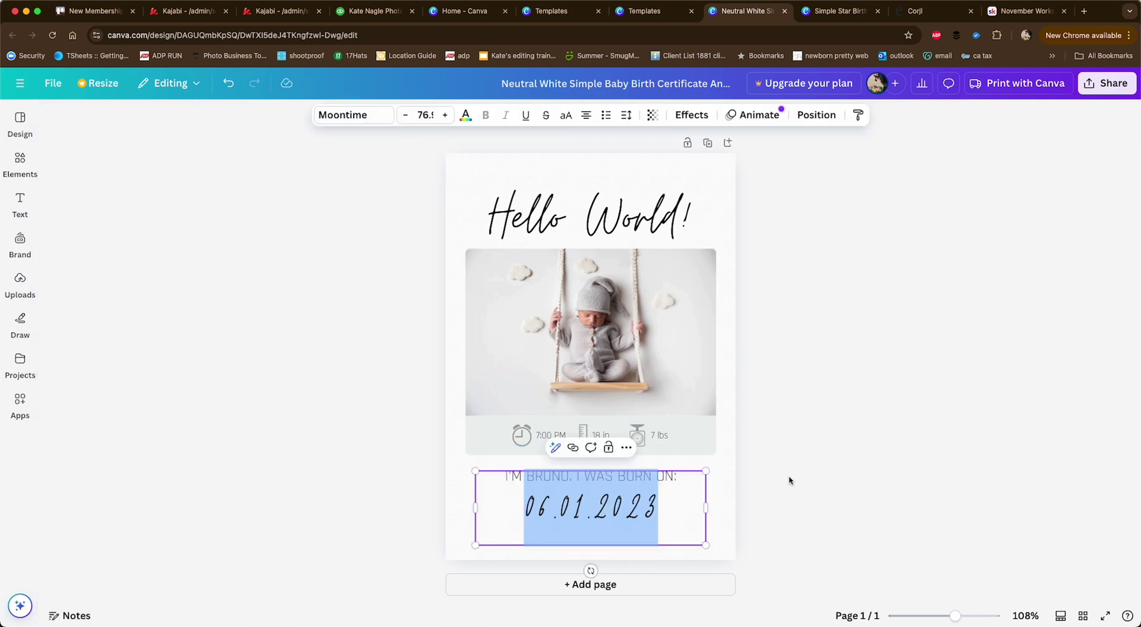
pyautogui.click(726, 462)
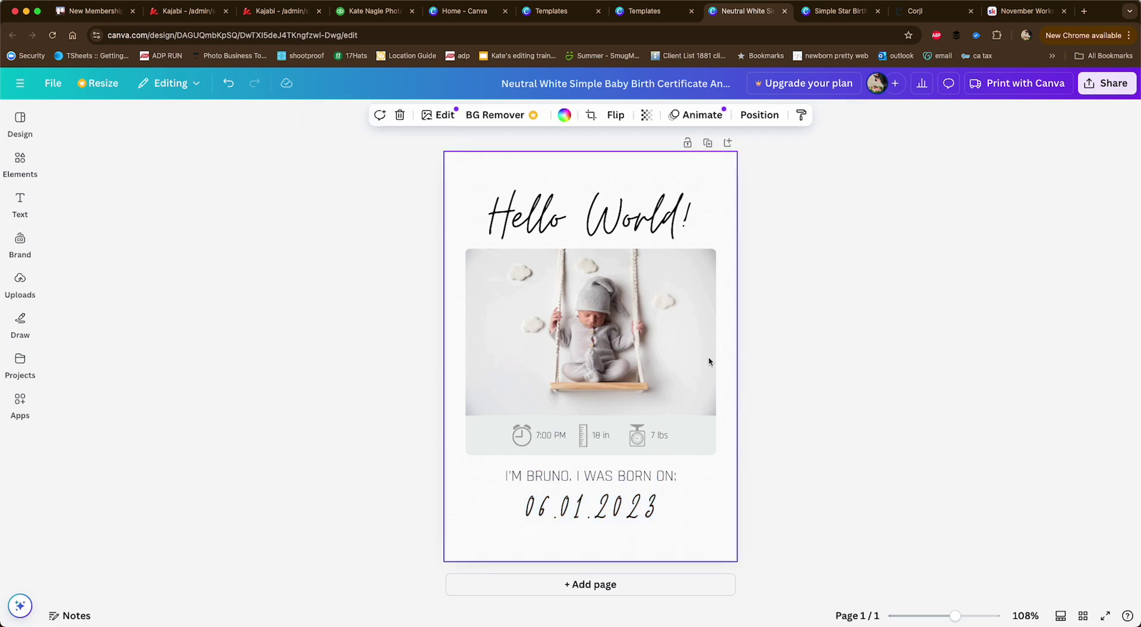
# Resize and reposition the swing photo within its crop frame, then briefly check Share options
pyautogui.doubleClick(624, 325)
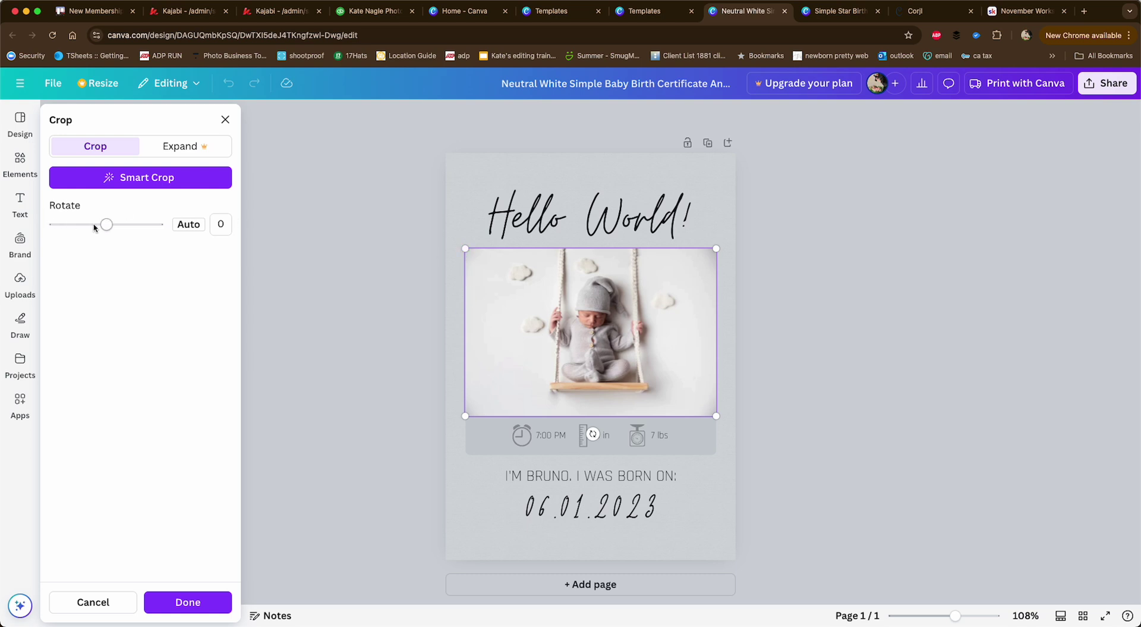
pyautogui.moveTo(463, 249); pyautogui.dragTo(400, 206)
pyautogui.moveTo(570, 329); pyautogui.dragTo(606, 350)
pyautogui.moveTo(748, 437); pyautogui.dragTo(722, 415)
pyautogui.moveTo(599, 364); pyautogui.dragTo(607, 381)
pyautogui.click(818, 420)
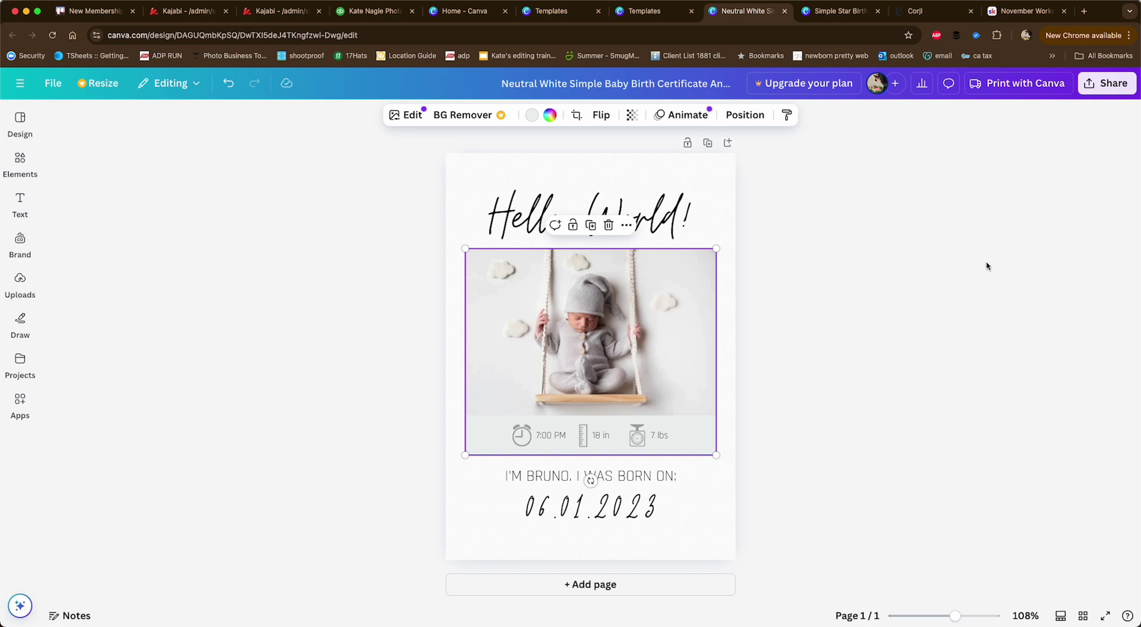
pyautogui.click(1107, 86)
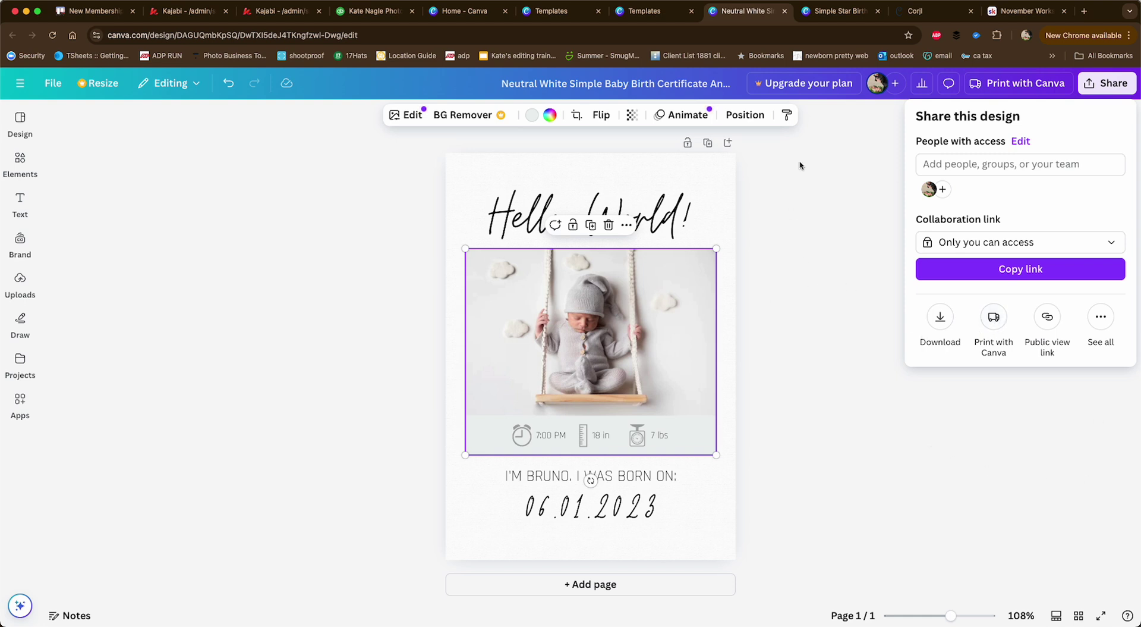
pyautogui.click(868, 206)
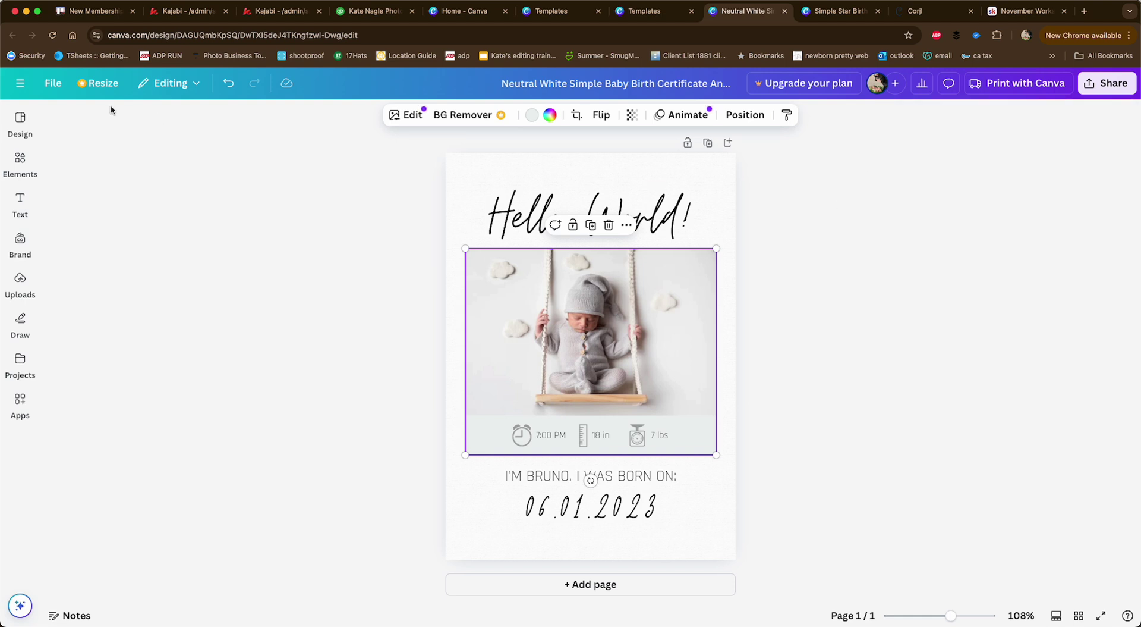
# Search templates for '1st birthday invitations boy' and browse the results
pyautogui.click(22, 124)
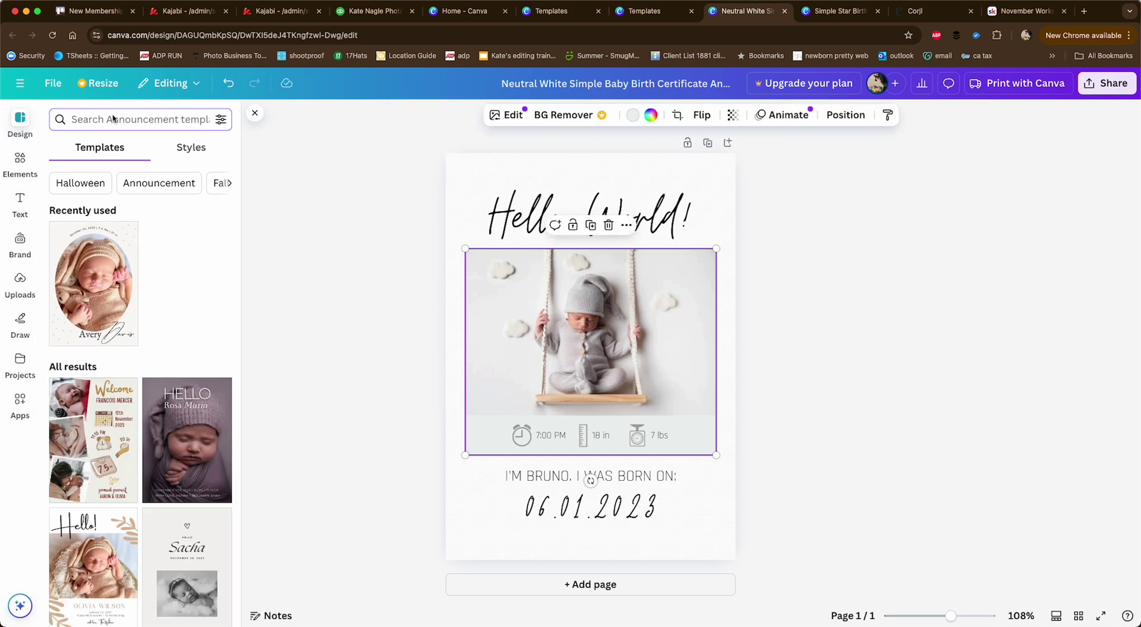
pyautogui.write('1st')
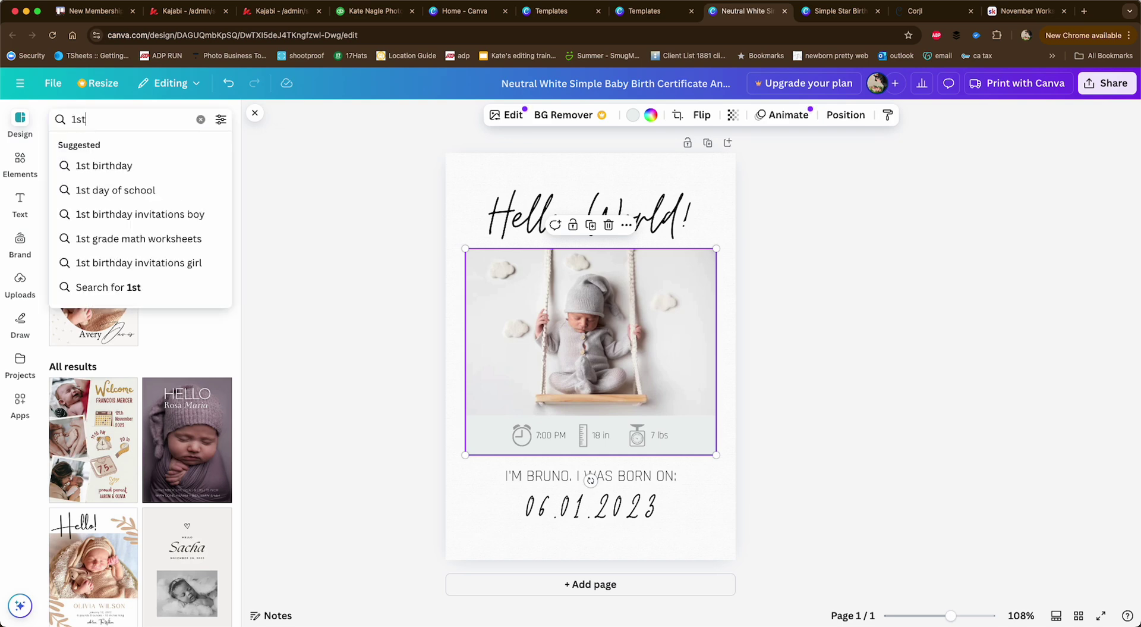
pyautogui.click(163, 216)
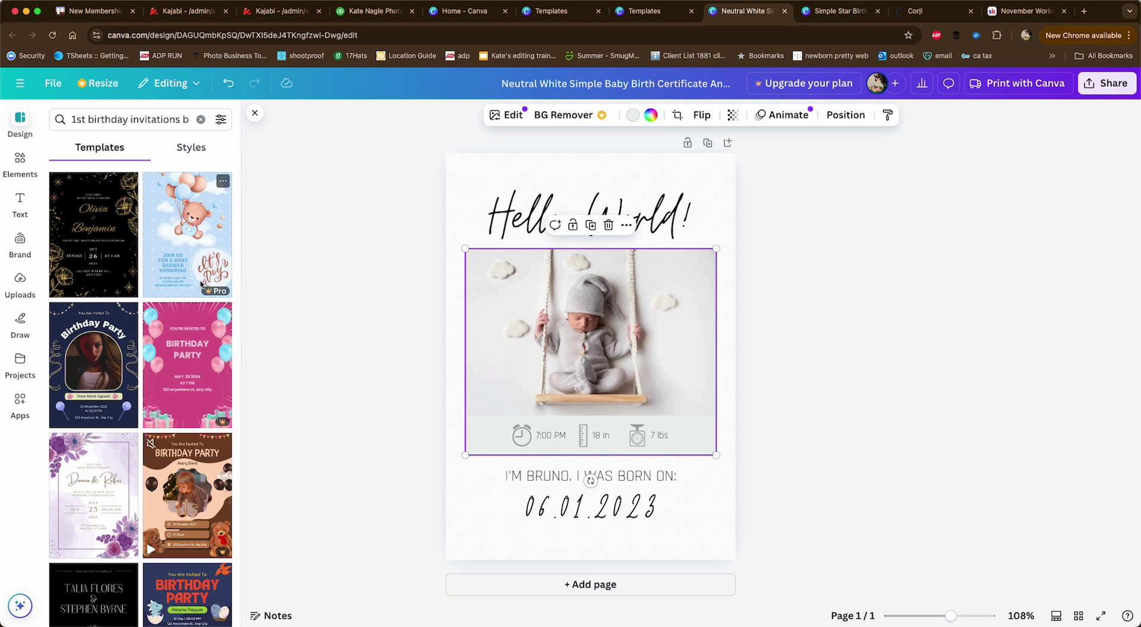
pyautogui.scroll(-3, 109, 309)
pyautogui.scroll(-10, 109, 308)
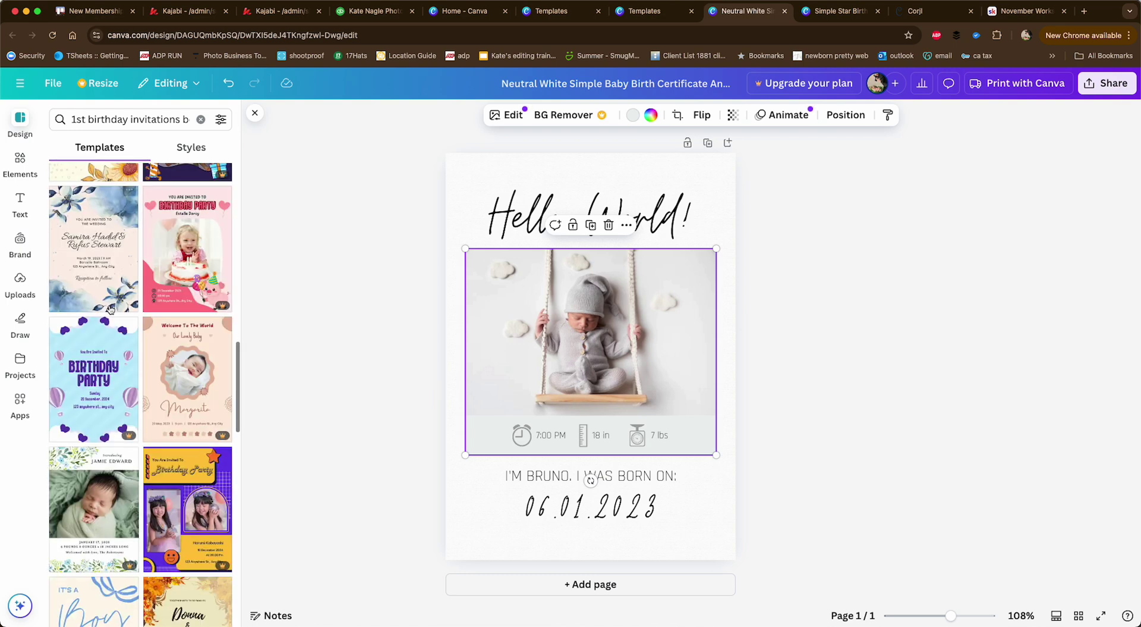
pyautogui.scroll(4, 143, 315)
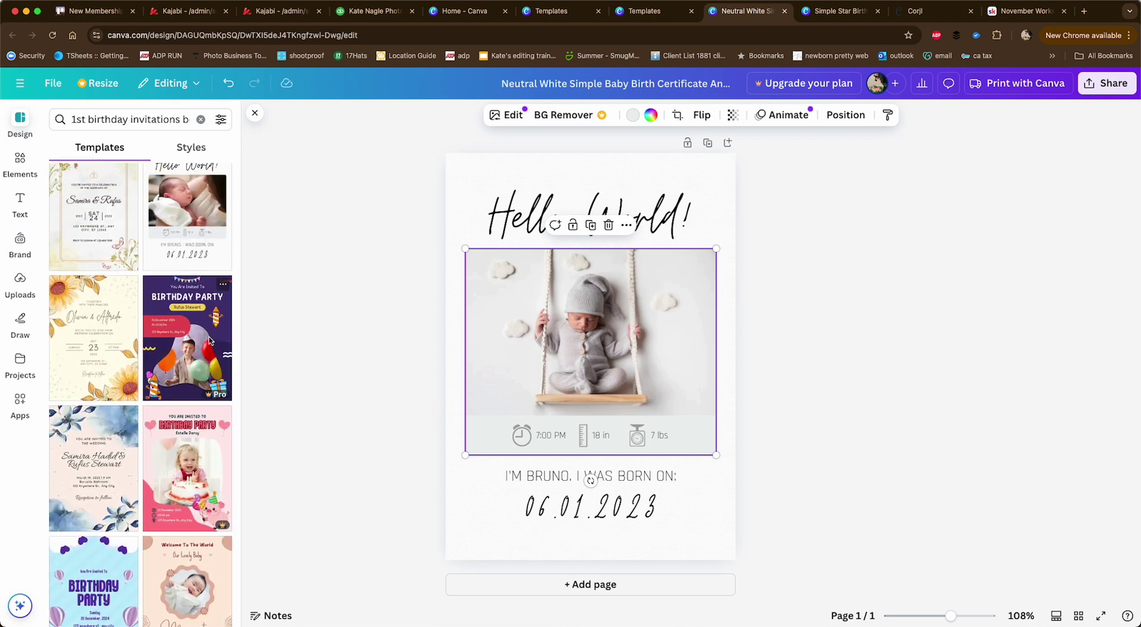
# Open the purple Birthday Party Pro template and dismiss the upgrade prompt
pyautogui.click(192, 344)
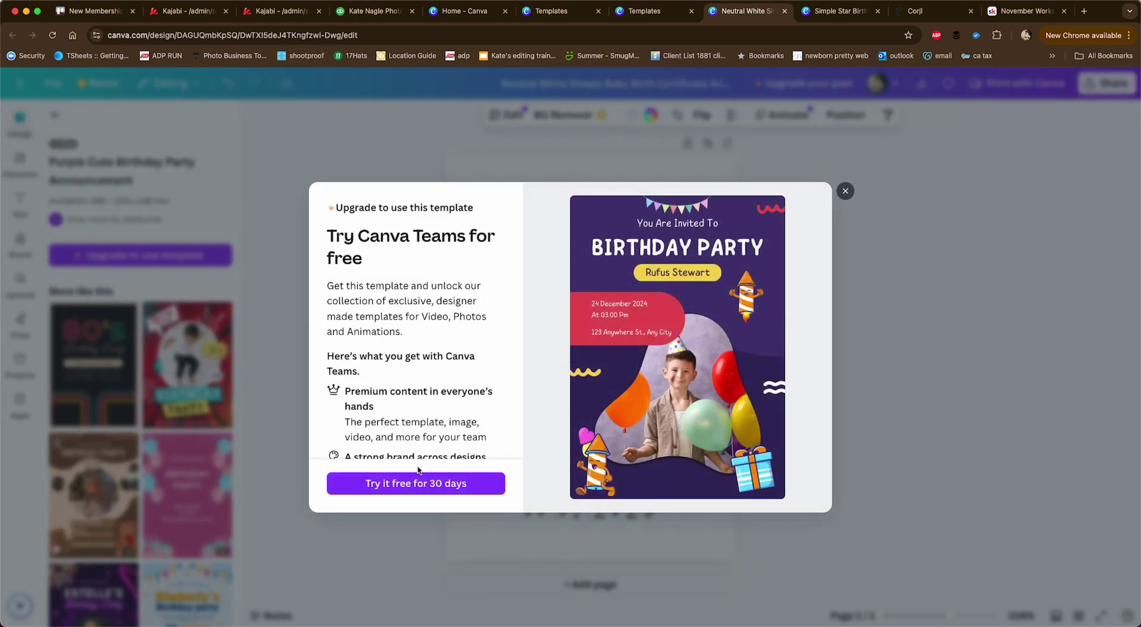
pyautogui.click(846, 191)
pyautogui.scroll(-1, 150, 349)
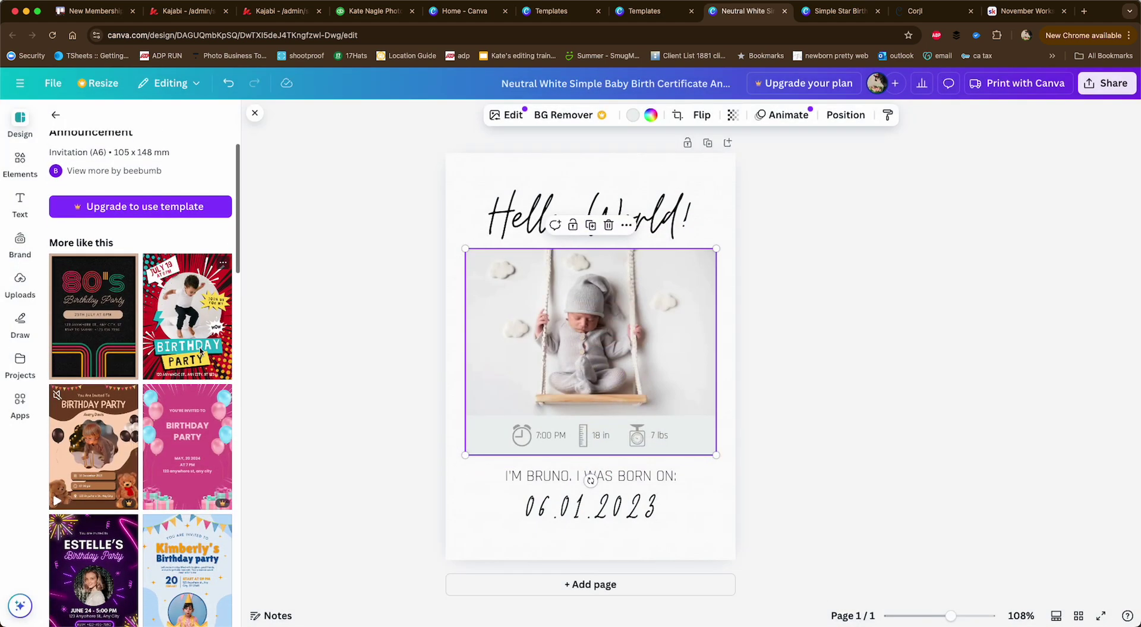
pyautogui.scroll(2, 215, 376)
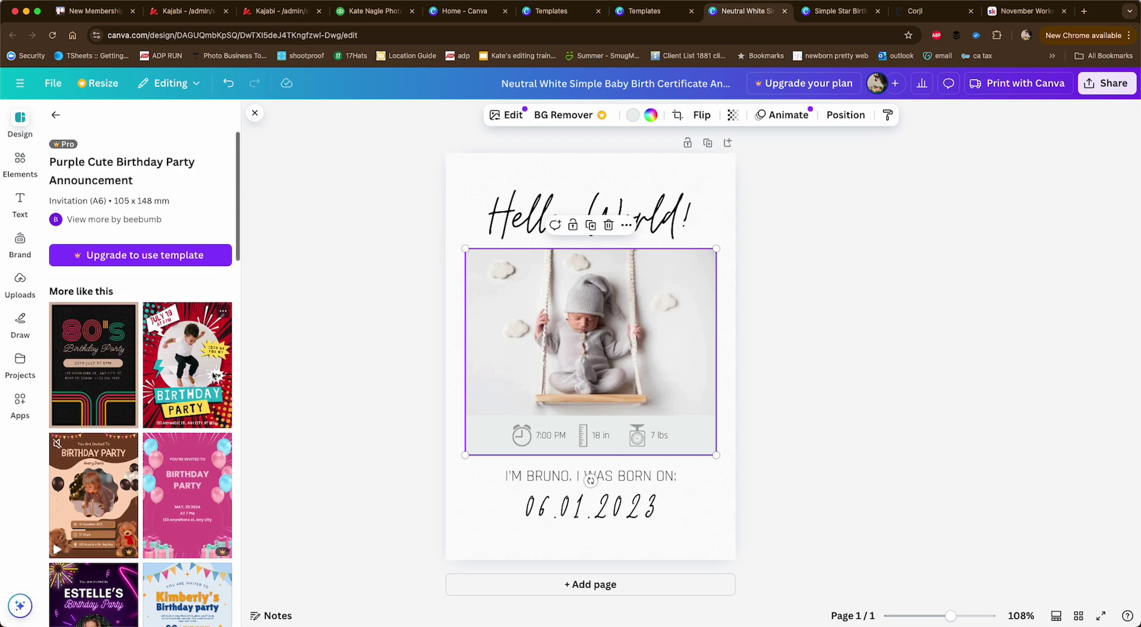
# Return to the search results, close the template browser and go to Canva Home
pyautogui.click(55, 115)
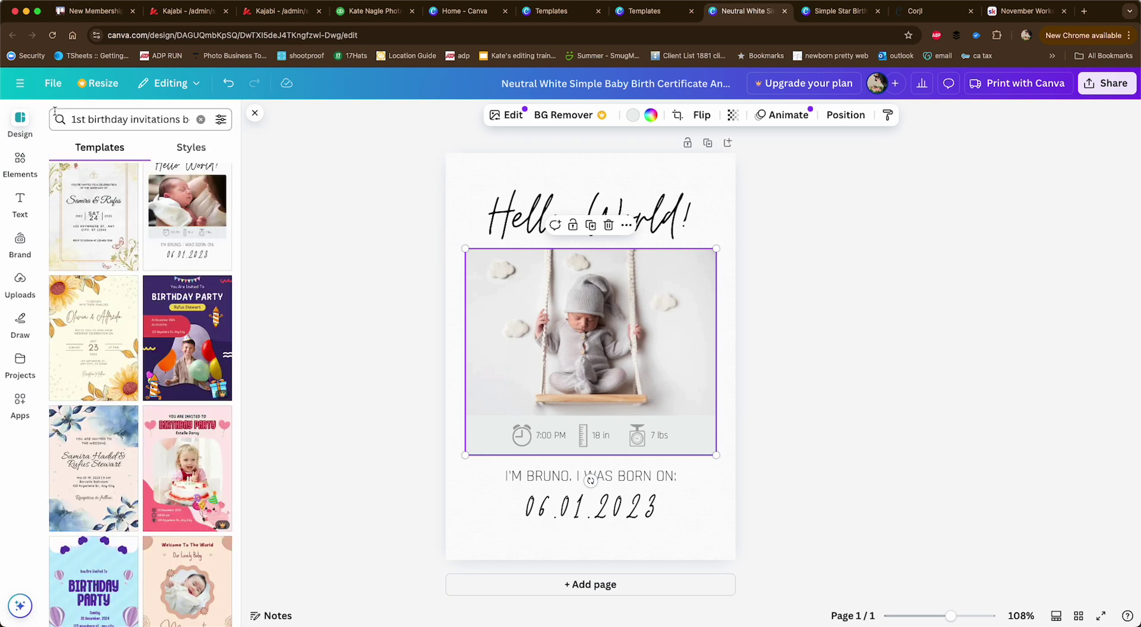
pyautogui.click(19, 122)
pyautogui.click(21, 86)
pyautogui.click(18, 88)
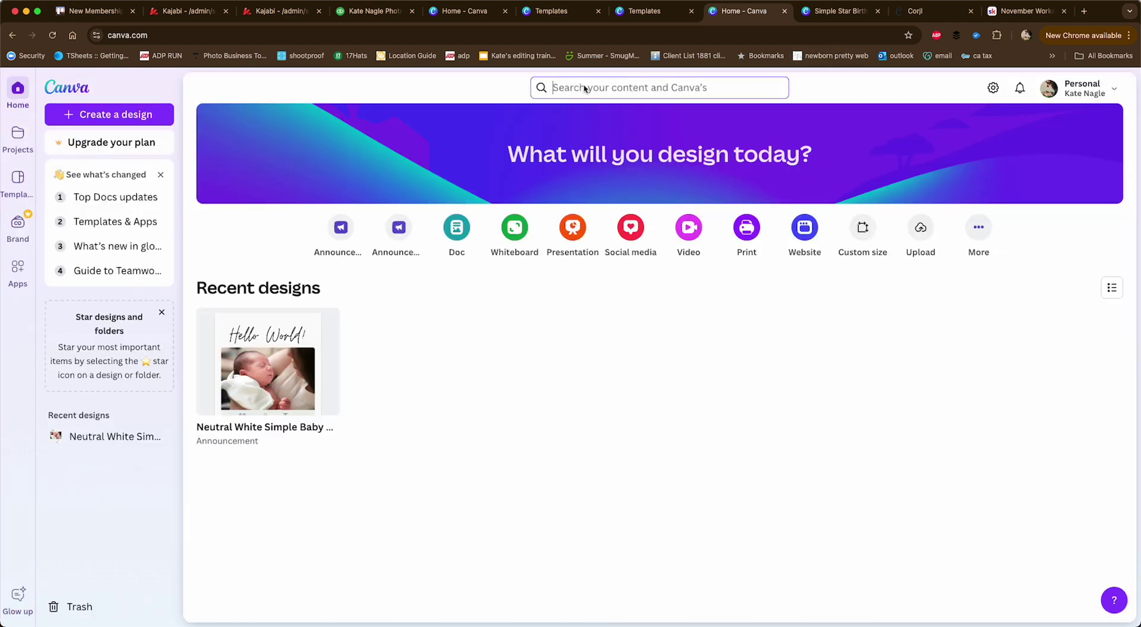
# Search Canva for '1st birthday' and preview the Beige Brown watercolor baby first-year poster
pyautogui.click(585, 88)
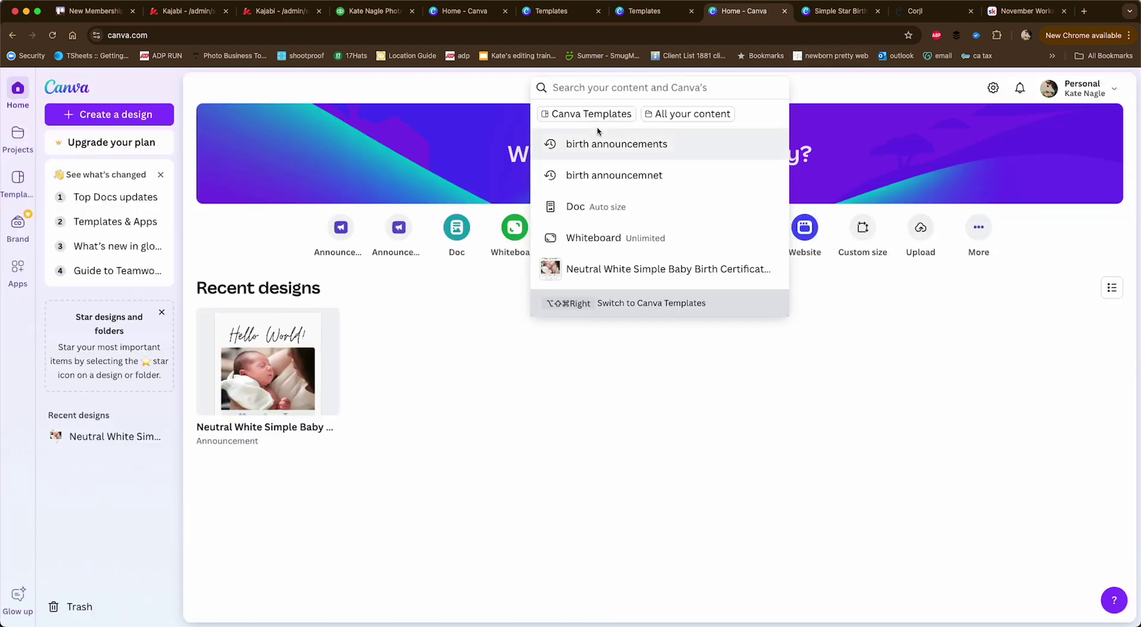
pyautogui.write('1st')
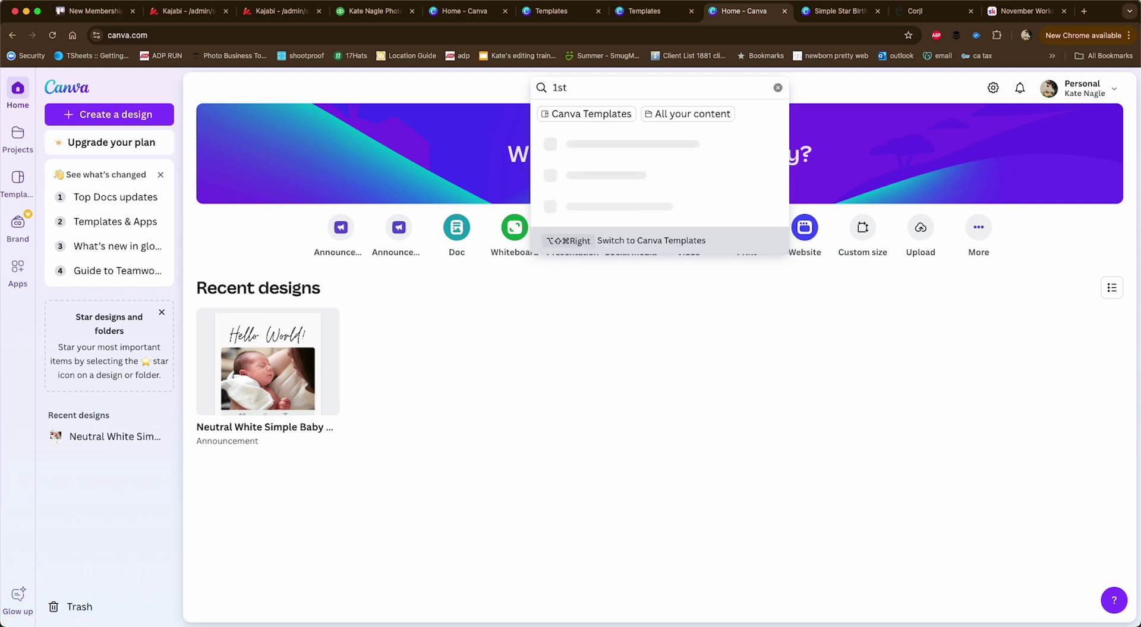
pyautogui.write(' birthday')
pyautogui.press('Return')
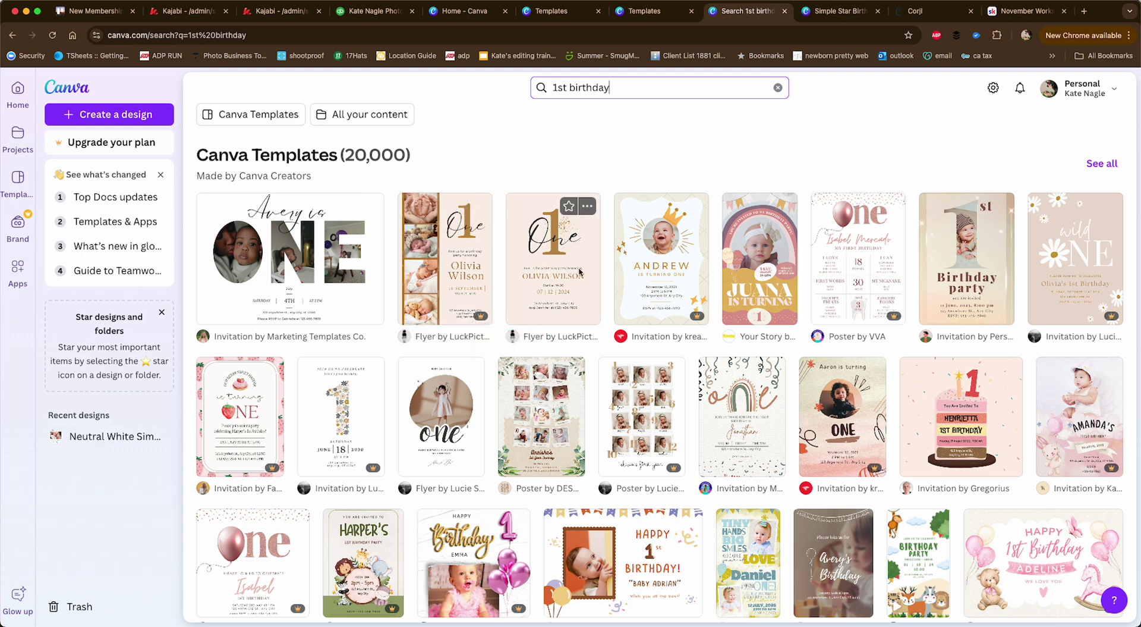
pyautogui.scroll(-3, 772, 297)
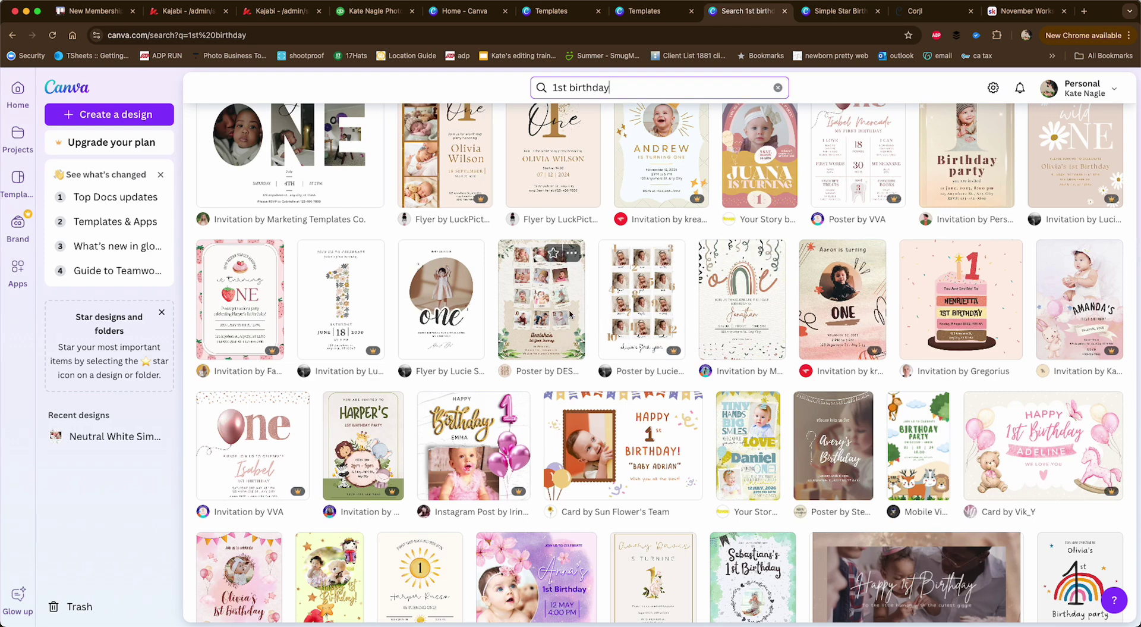
pyautogui.click(556, 323)
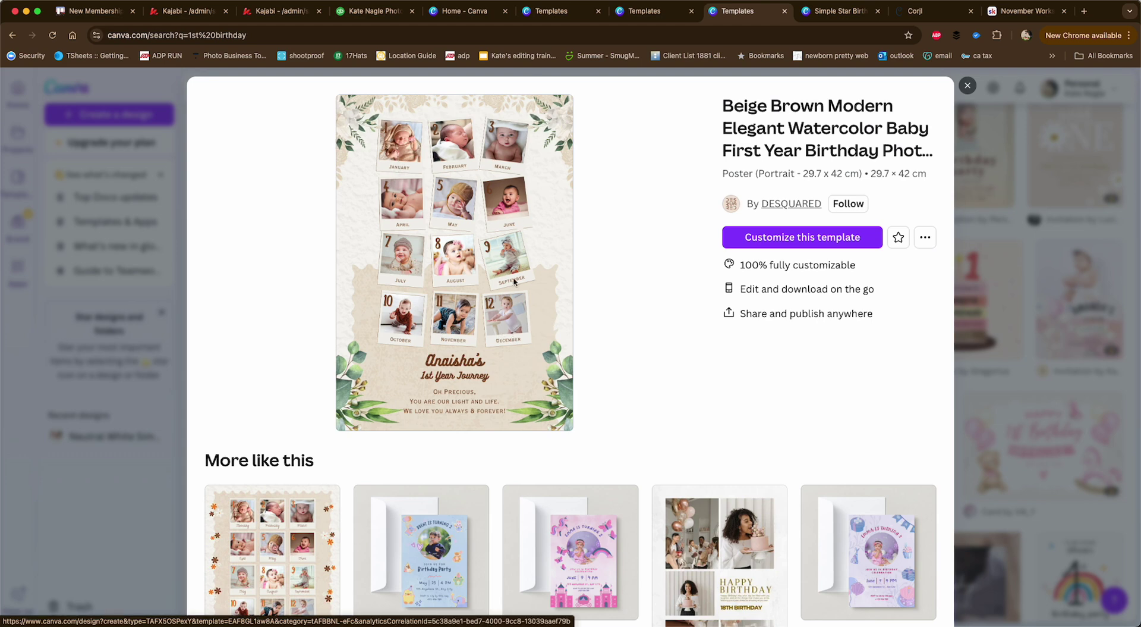
# Customize the poster template and drag the uploaded swing baby photo into the April (4) frame
pyautogui.click(836, 238)
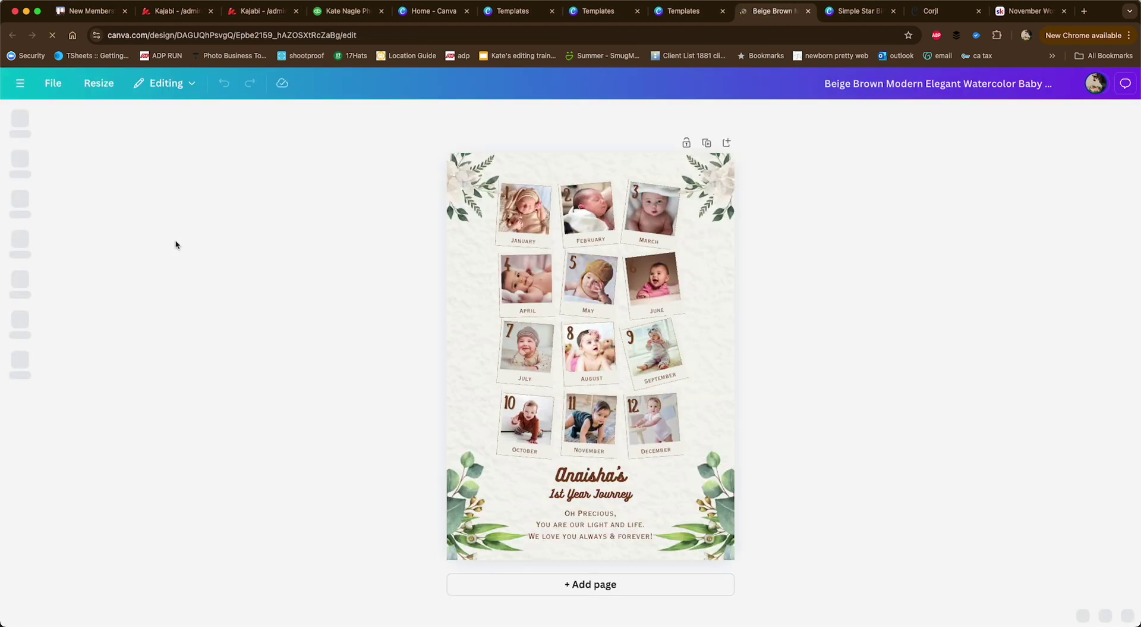
pyautogui.click(19, 282)
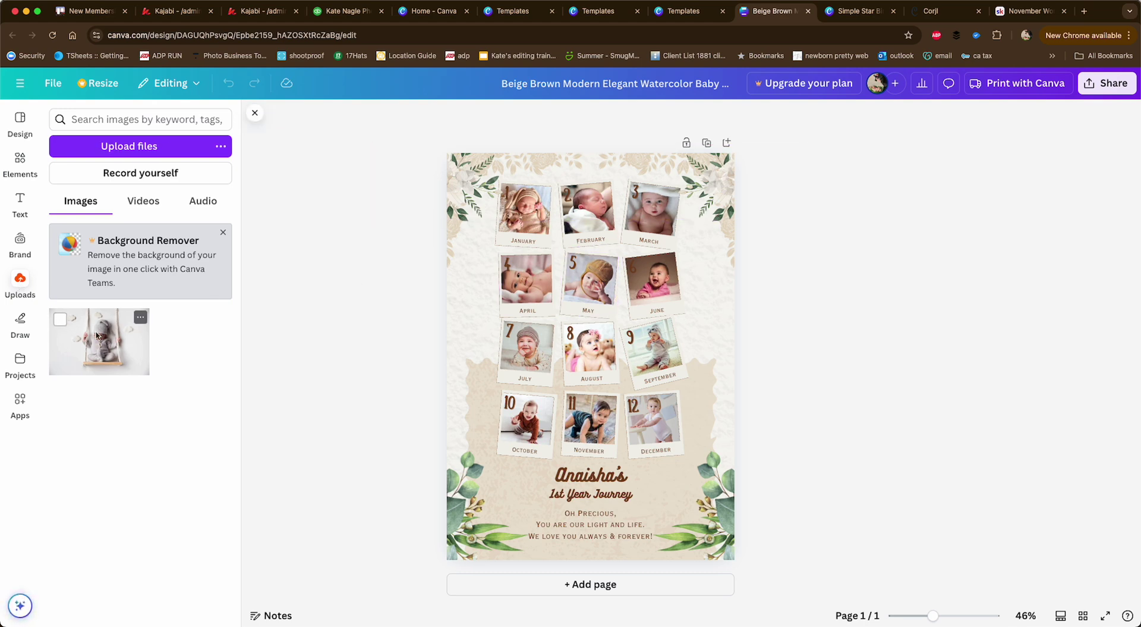
pyautogui.moveTo(97, 336); pyautogui.dragTo(526, 280)
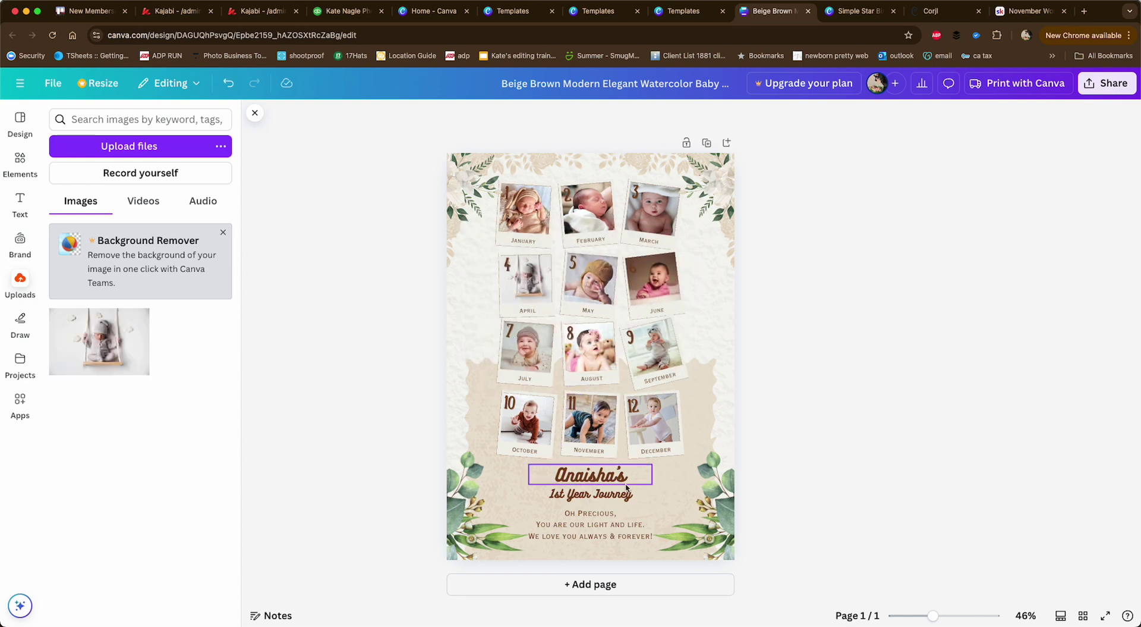